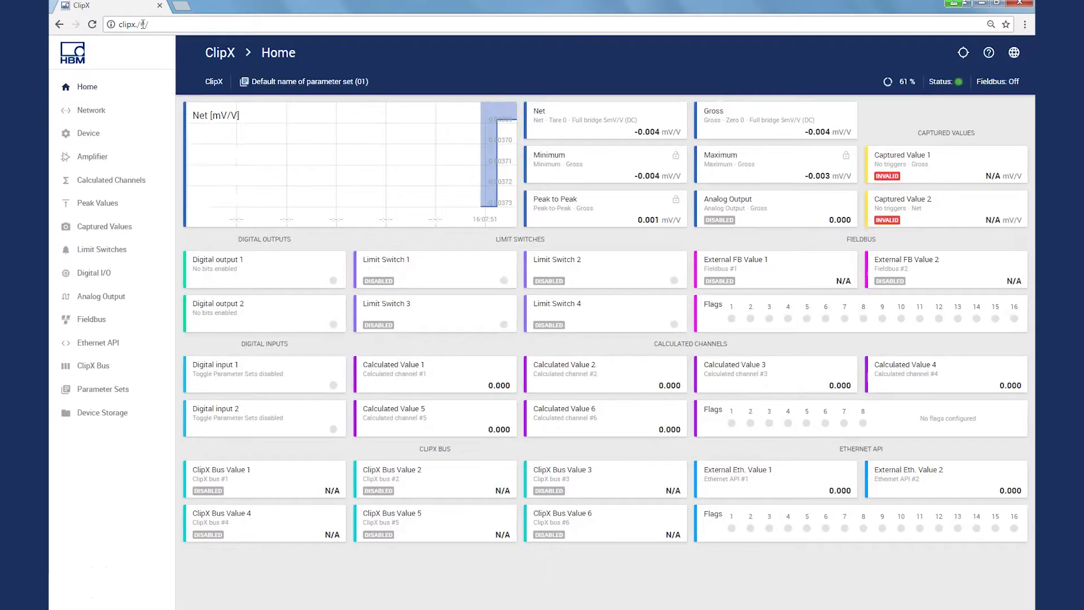
Open the first ClipX's Amplifier page, which shows the Full bridge 5mV/V (DC) sensor
click(148, 25)
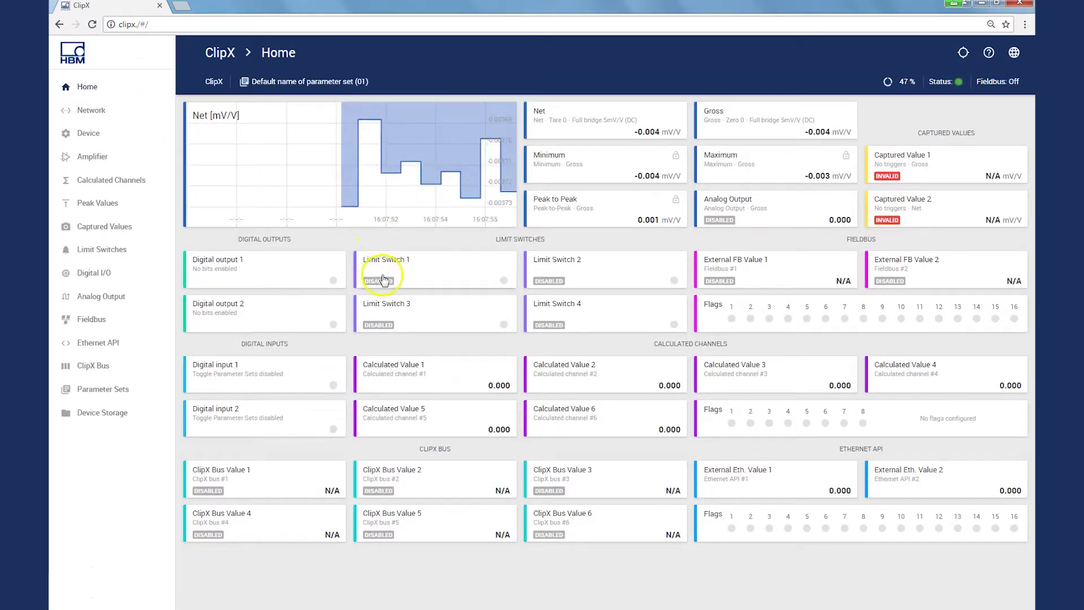
click(102, 158)
Keep the Full bridge 5mV/V (DC) sensor, scale 2 mV/V to 1000 N, and zero the reading
click(265, 243)
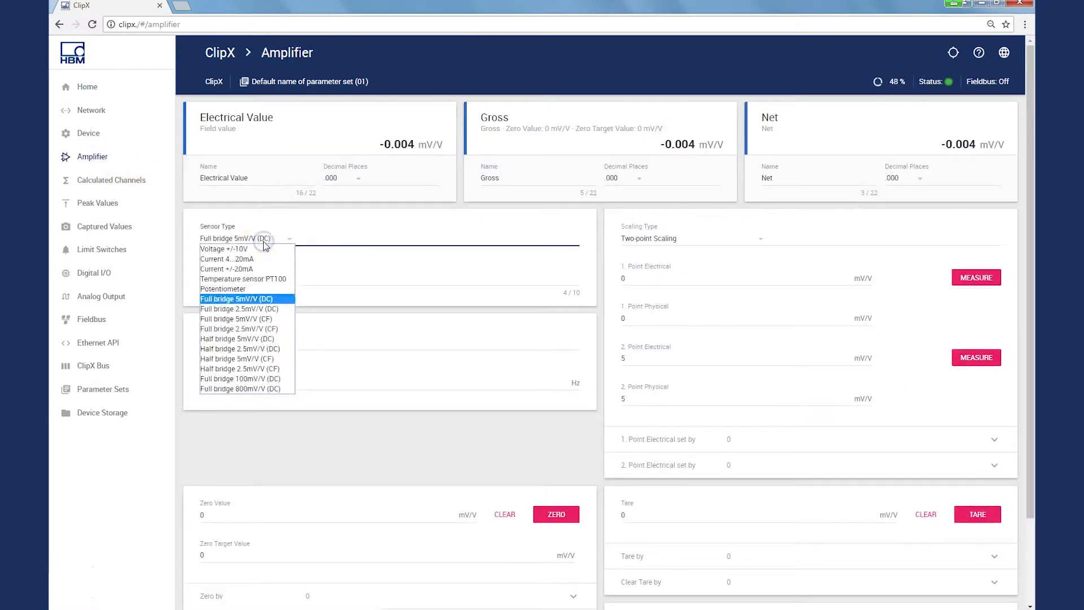
click(248, 299)
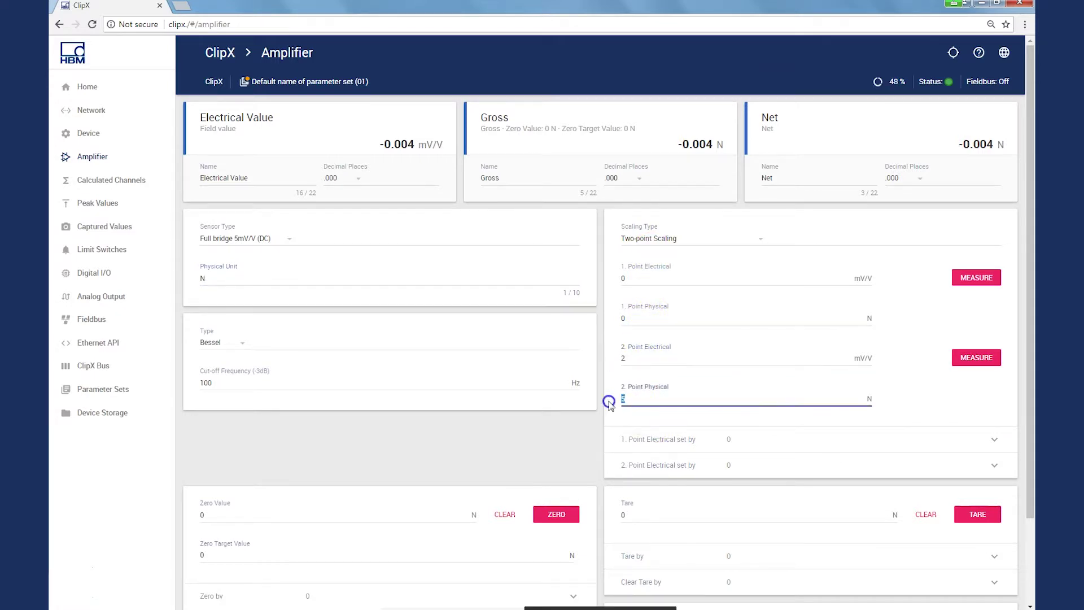
text(1000)
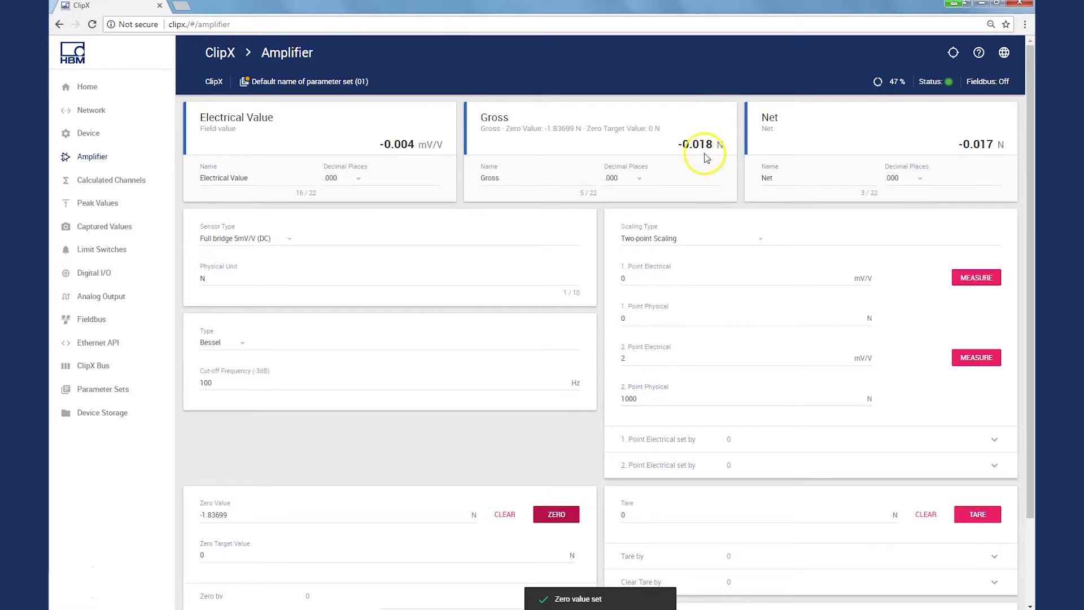
Check the Device information and status page, then go back to the Home dashboard in N
click(98, 88)
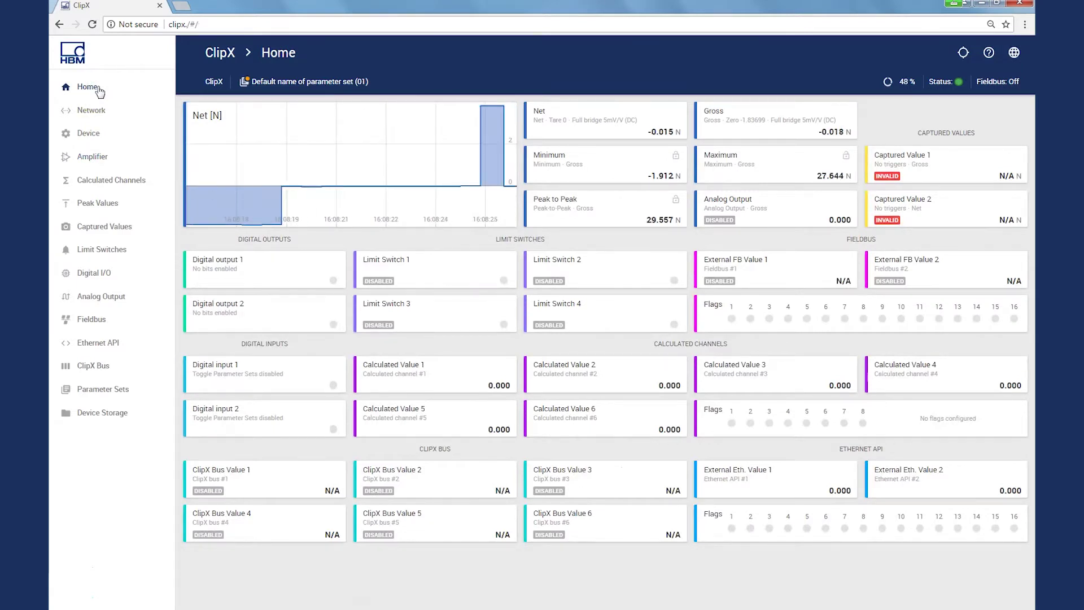
click(99, 110)
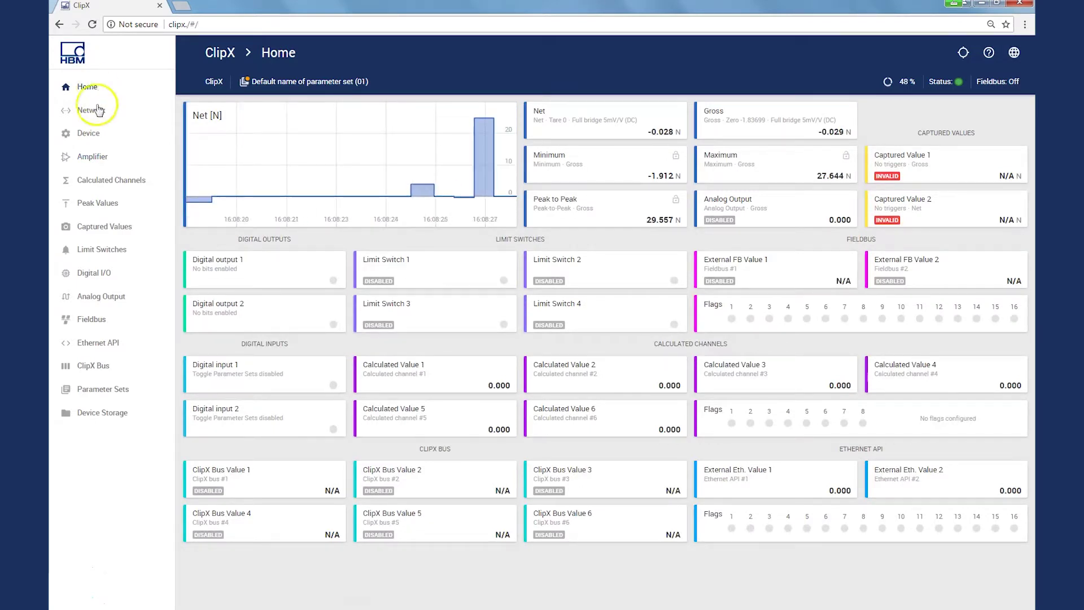
click(95, 135)
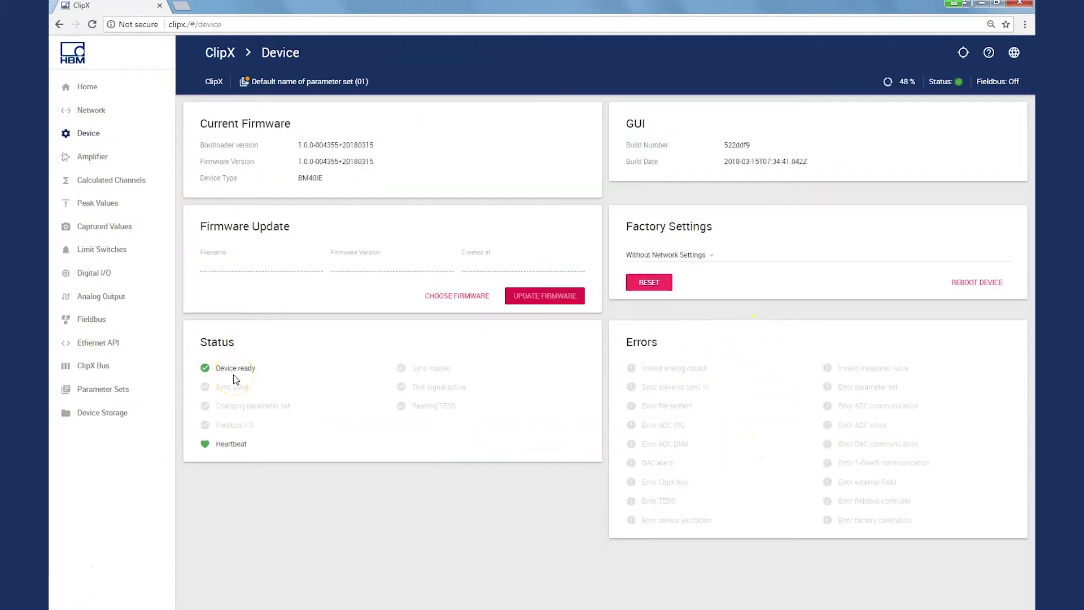
click(81, 89)
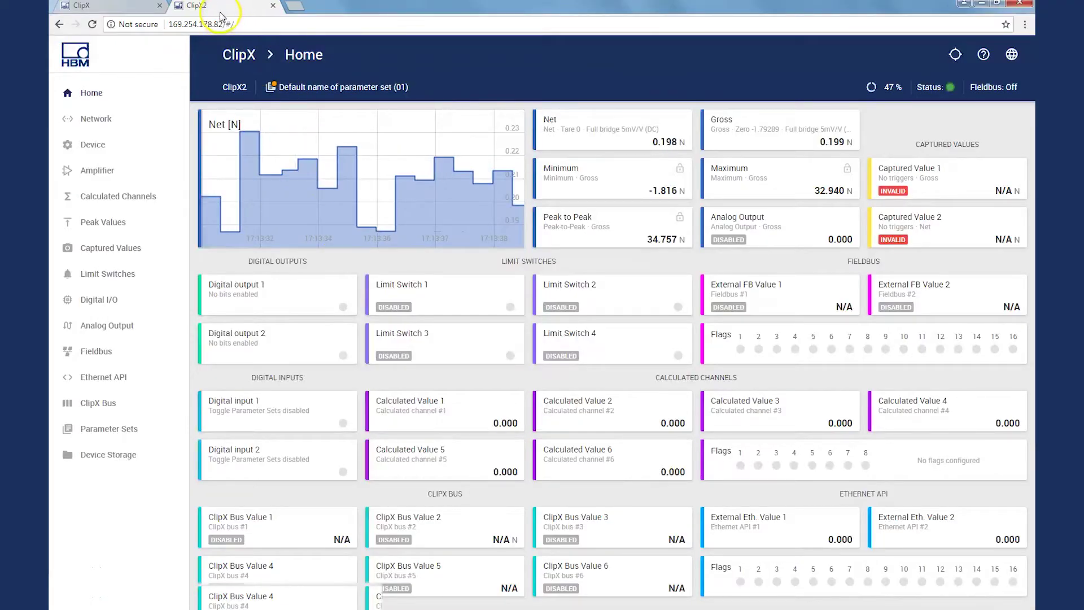
Review ClipX2's Network settings, then return to the first ClipX device's tab
click(105, 122)
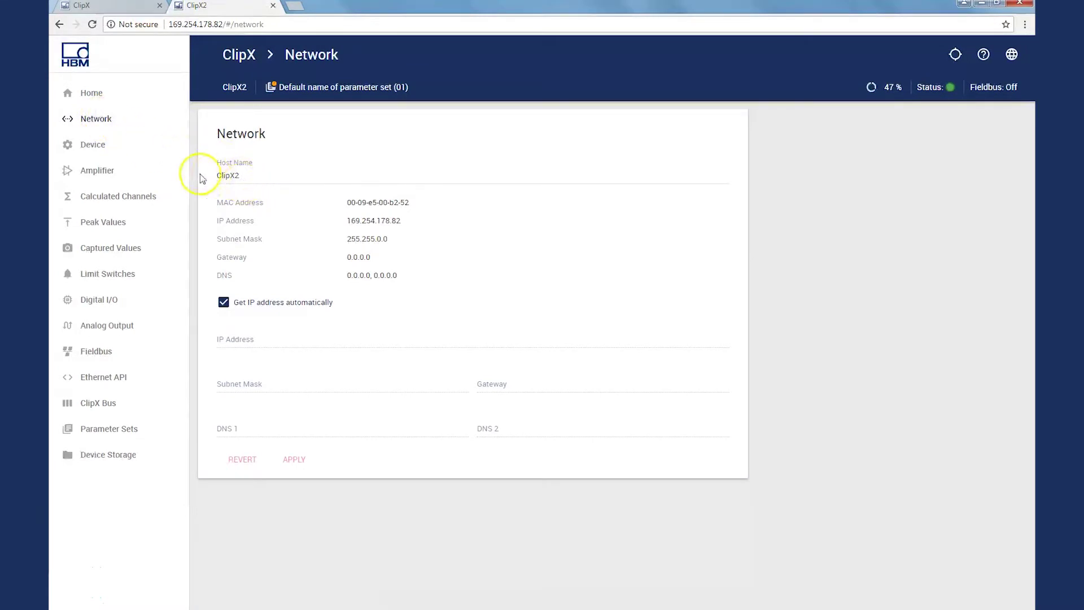
click(92, 94)
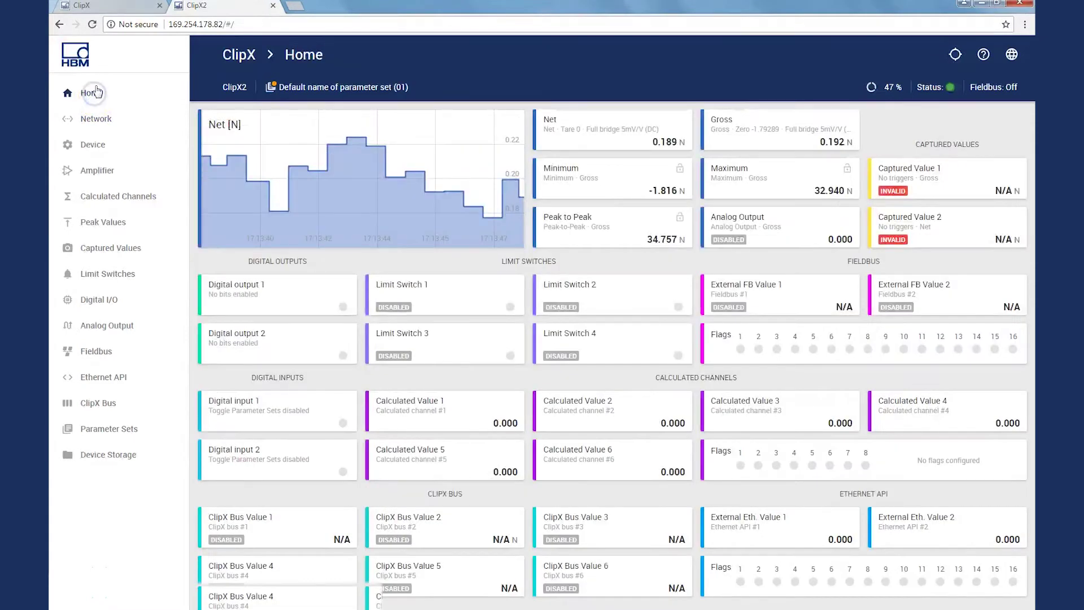
click(120, 9)
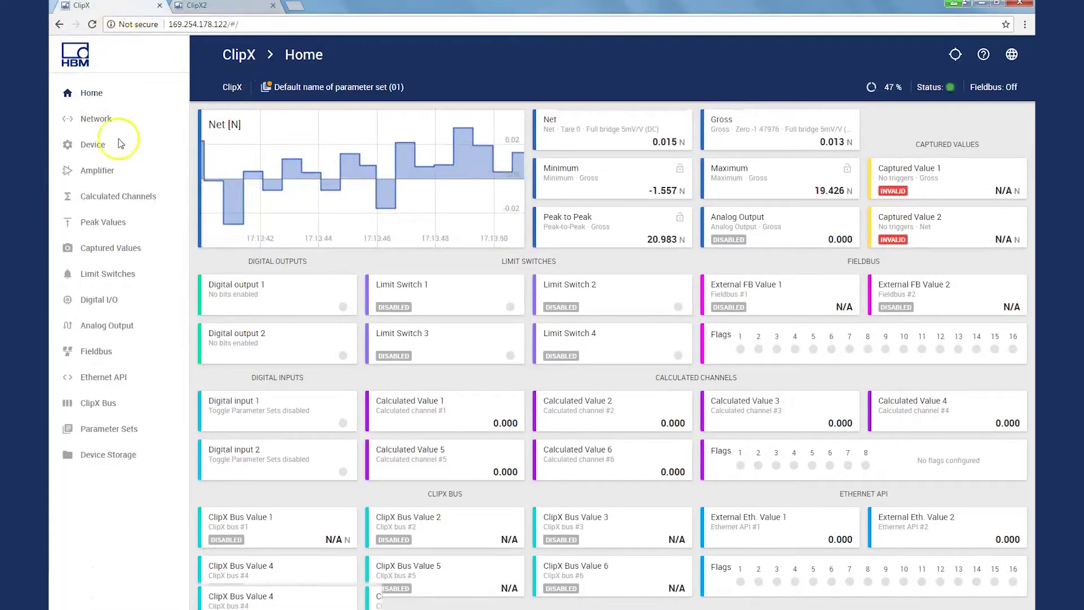
Give the first ClipX bus own address 1, highest address 2, and source Gross
click(108, 411)
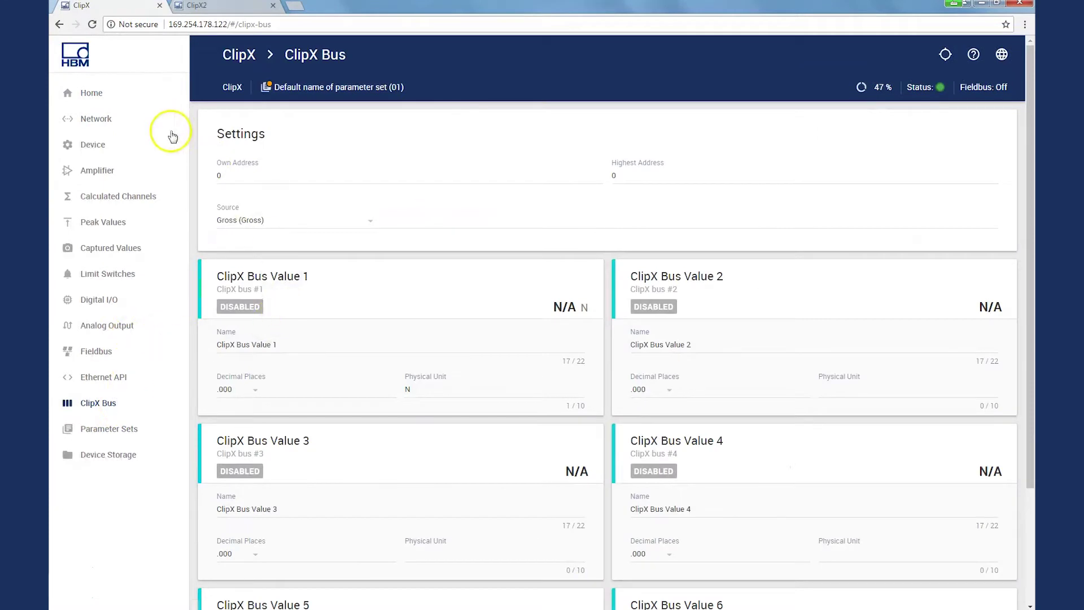
double_click(211, 176)
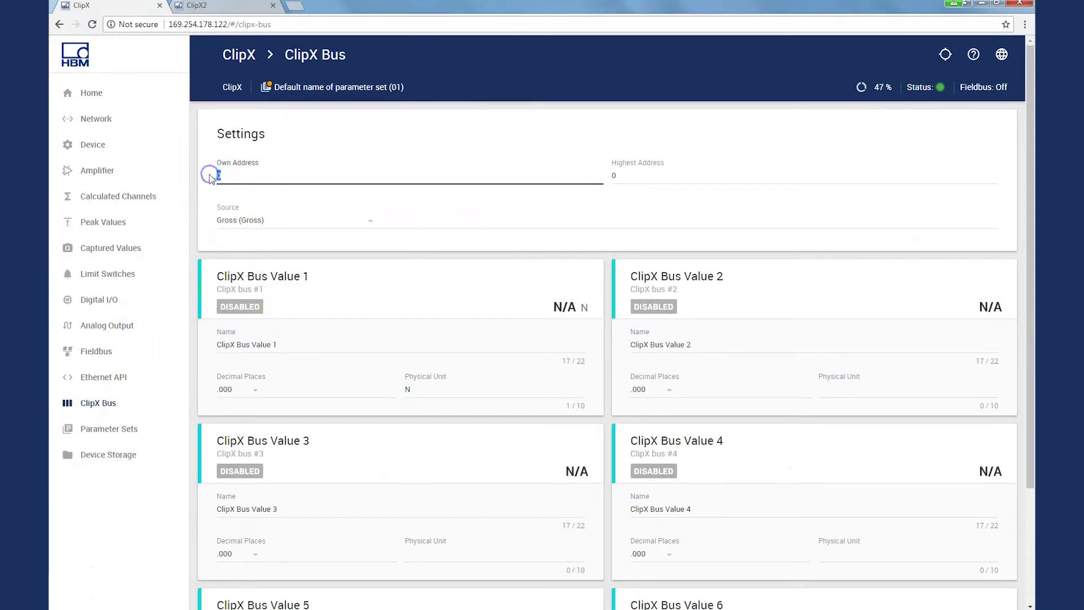
double_click(622, 176)
text(1)
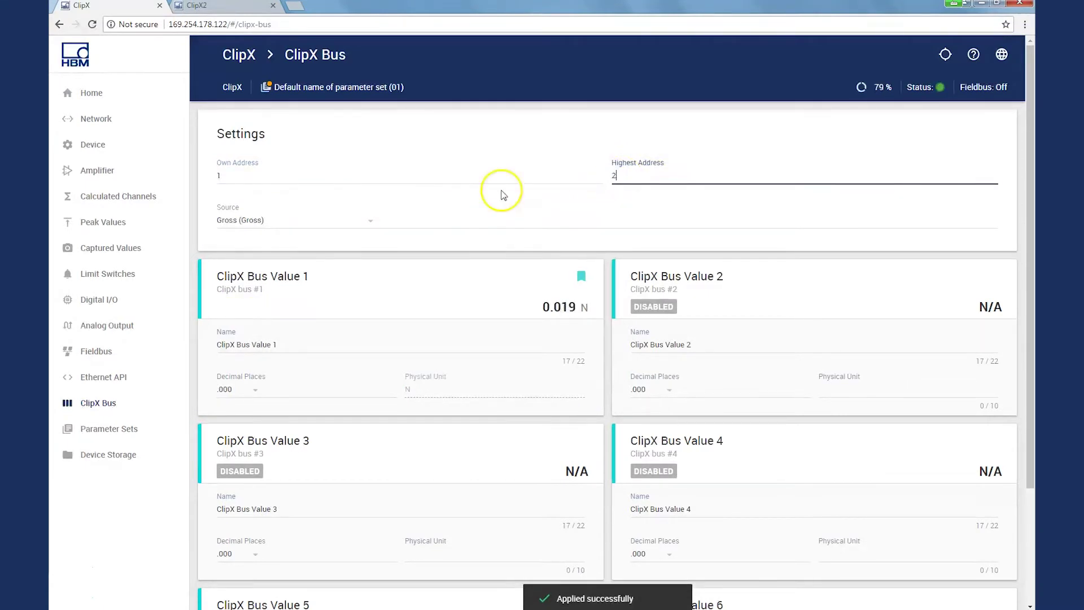
click(371, 220)
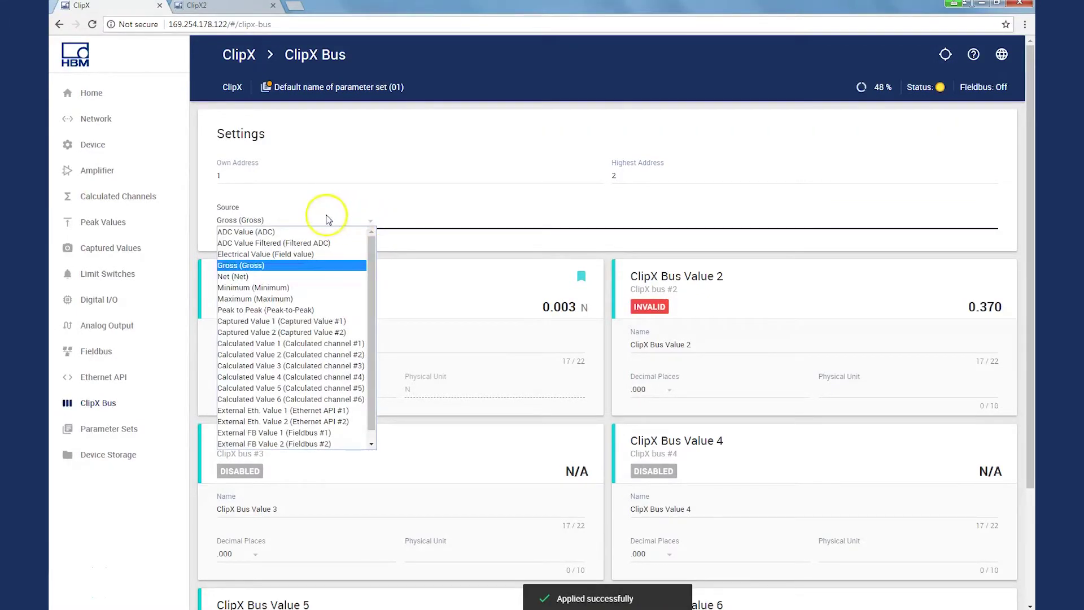
click(299, 265)
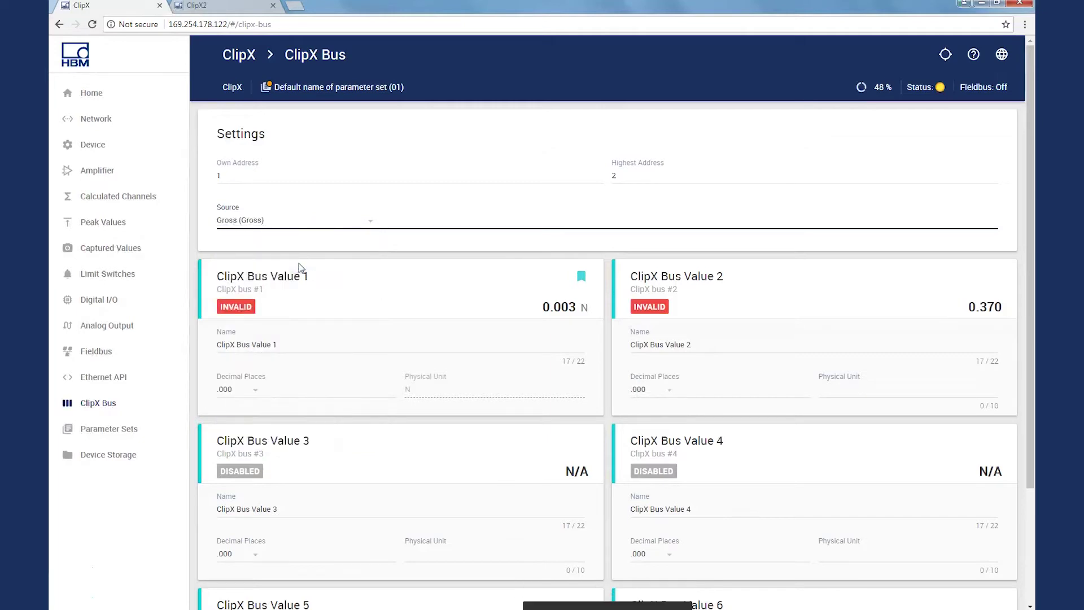
click(245, 8)
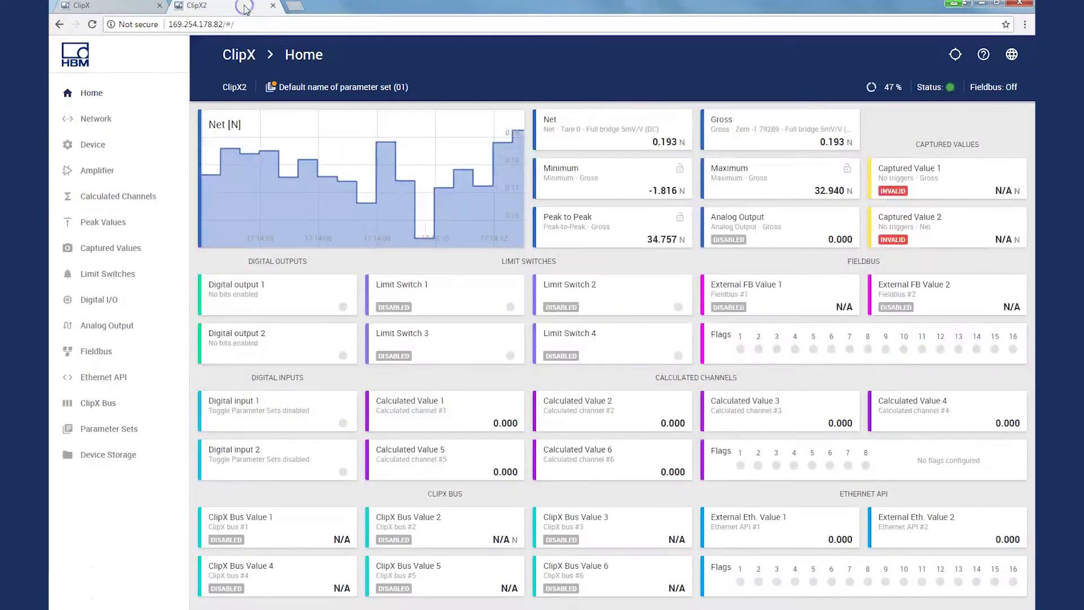
Set ClipX2's bus to address 2, highest address 2, source Gross, and view Home
click(106, 404)
click(234, 176)
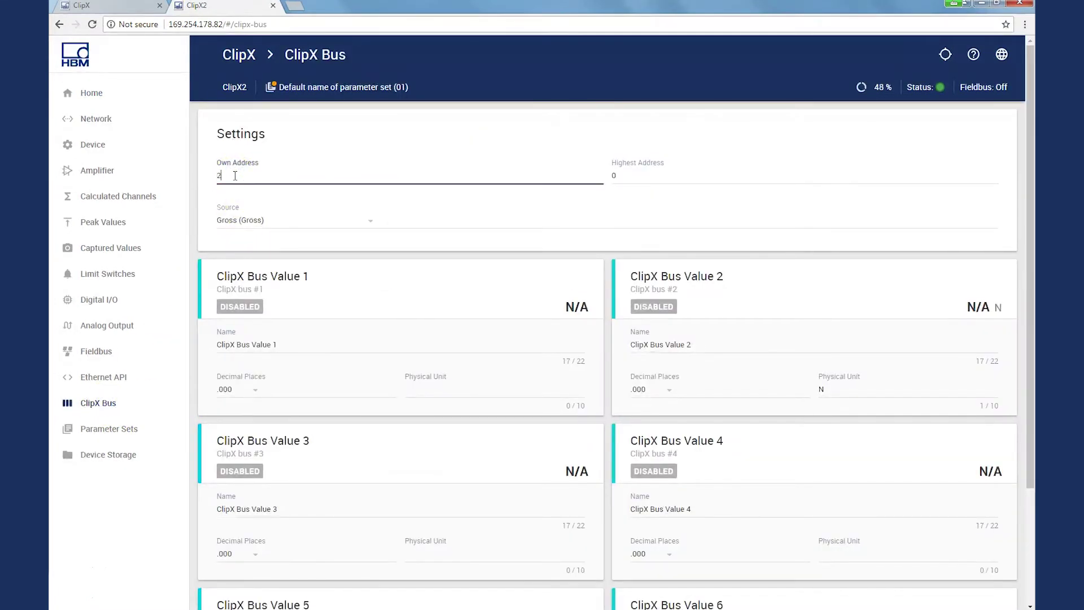
click(647, 175)
key(BackSpace)
text(2)
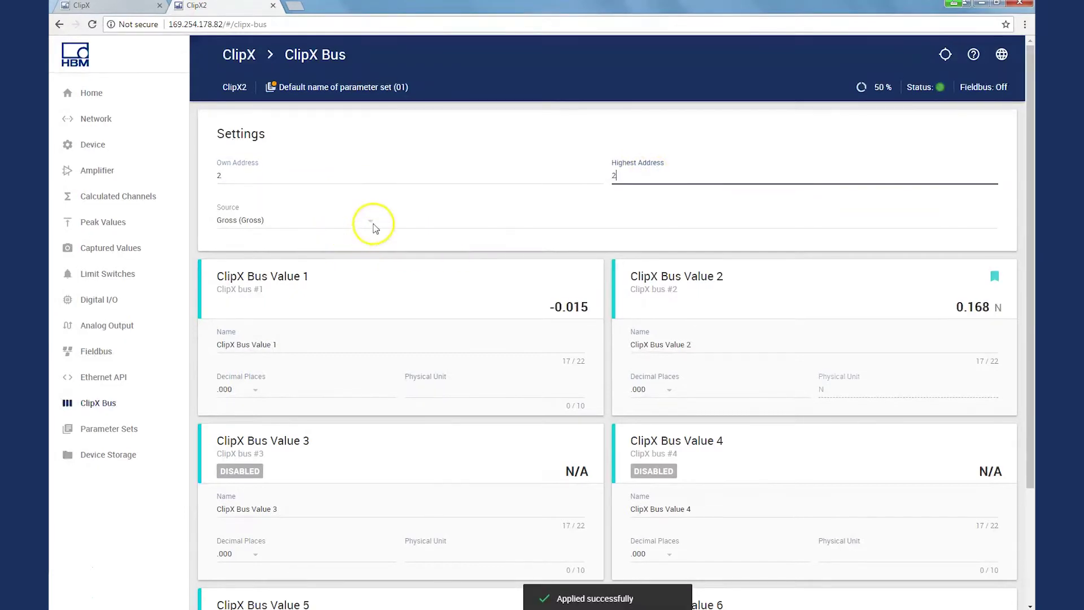
click(371, 223)
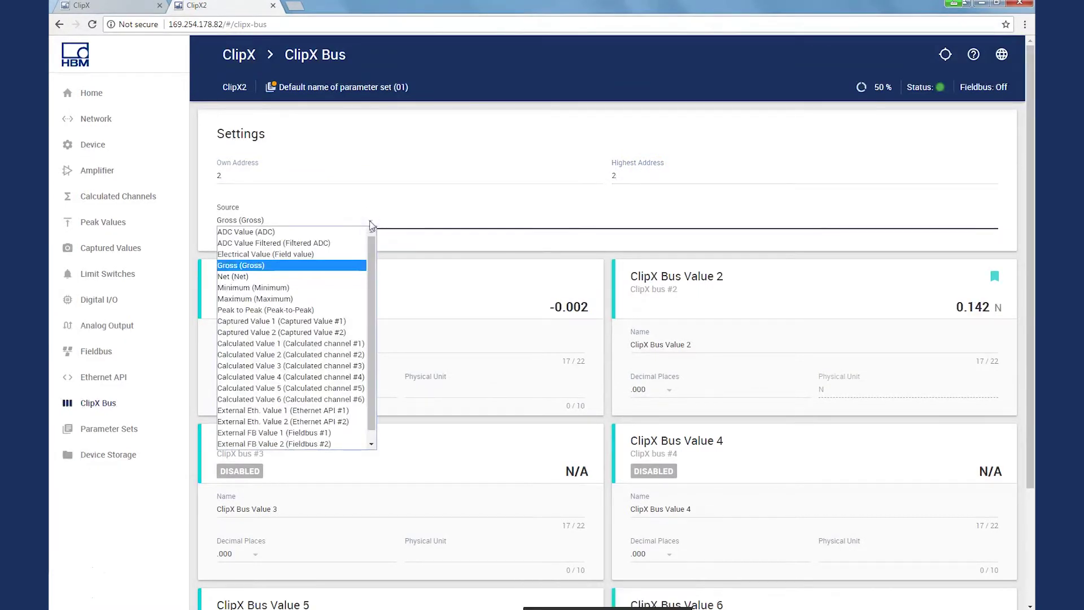
click(370, 224)
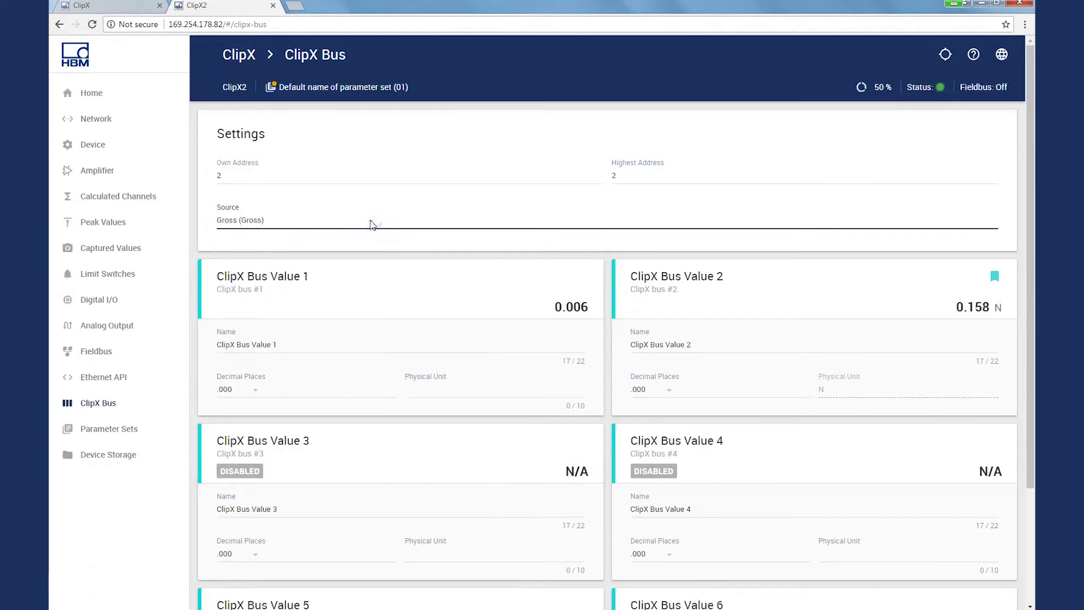
click(88, 92)
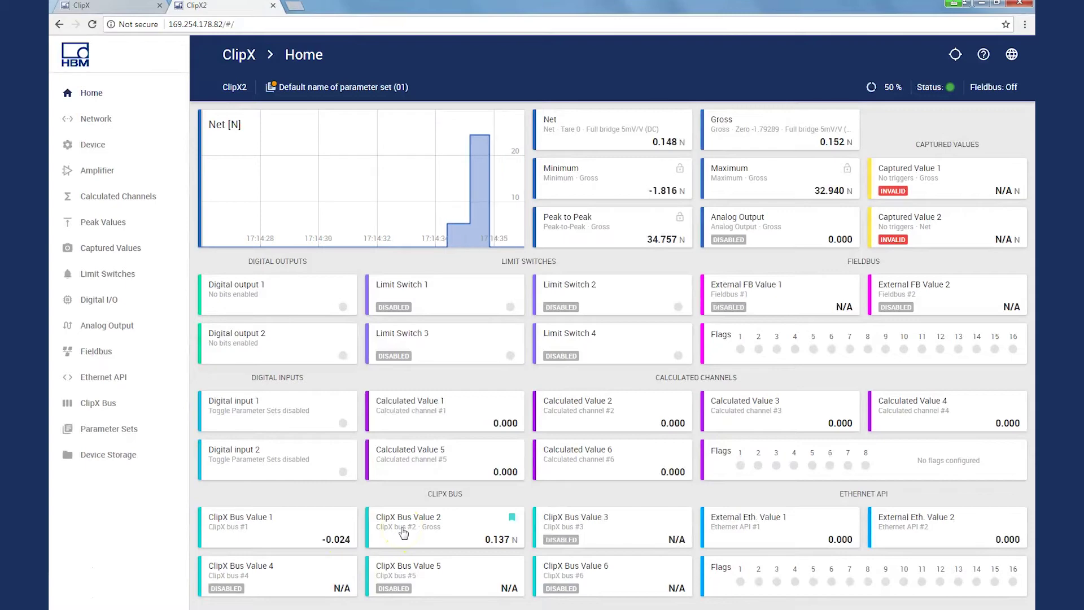
Bring up the first ClipX's Home dashboard listing Bus Value 1 and Bus Value 2
click(99, 7)
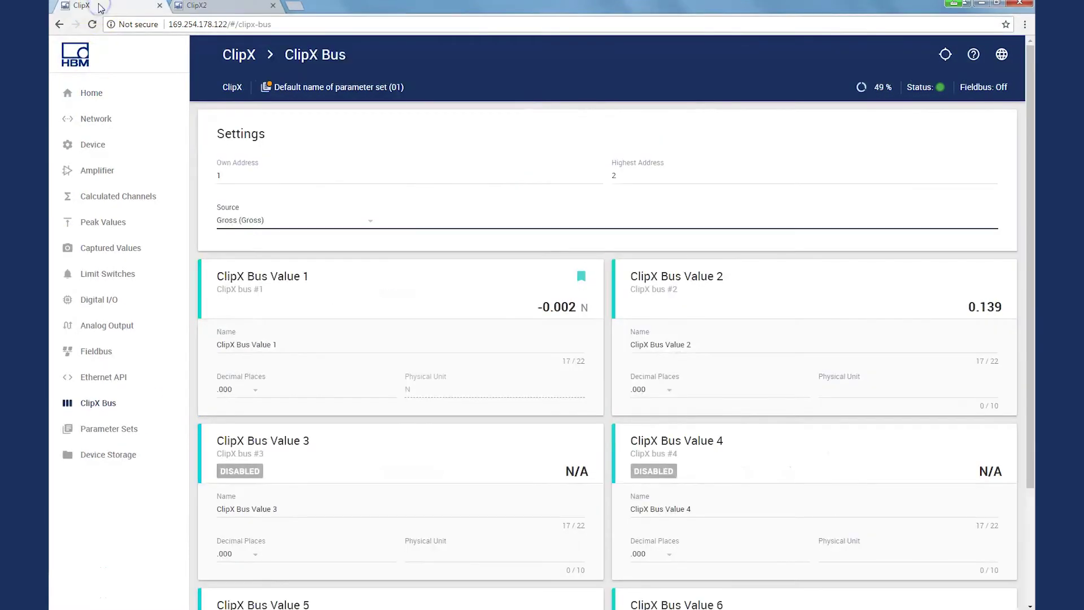
click(101, 101)
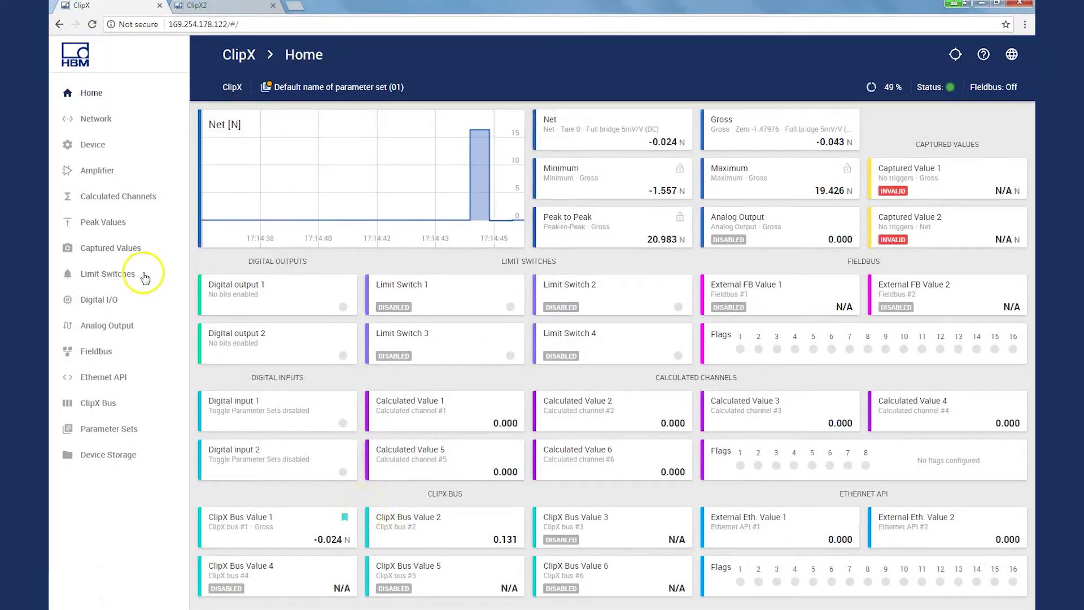
Make calculated-channel function block #1 an Adder / Multiplier
click(138, 198)
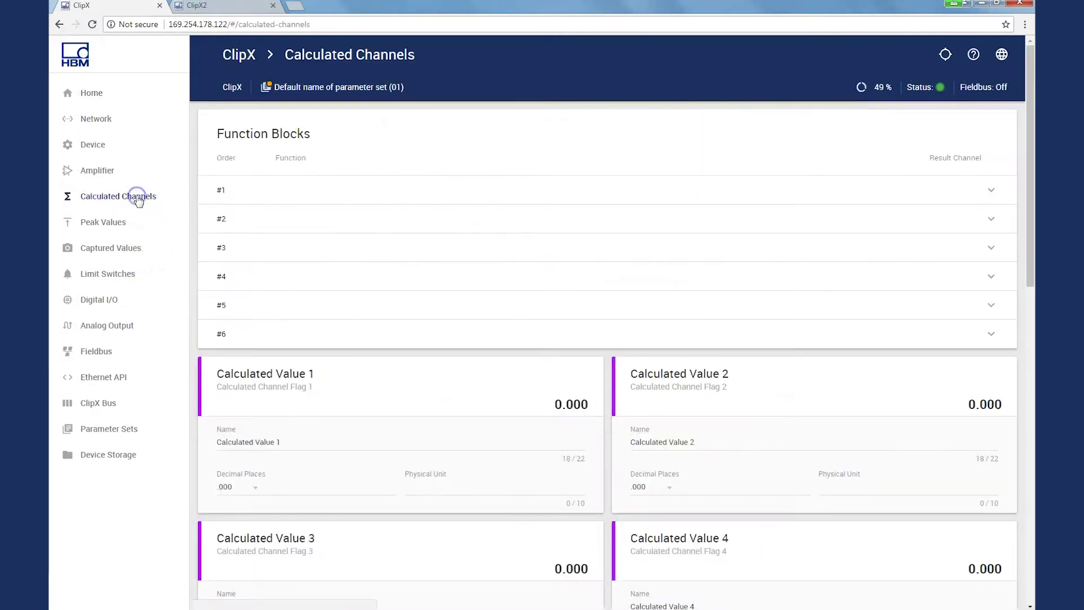
click(274, 190)
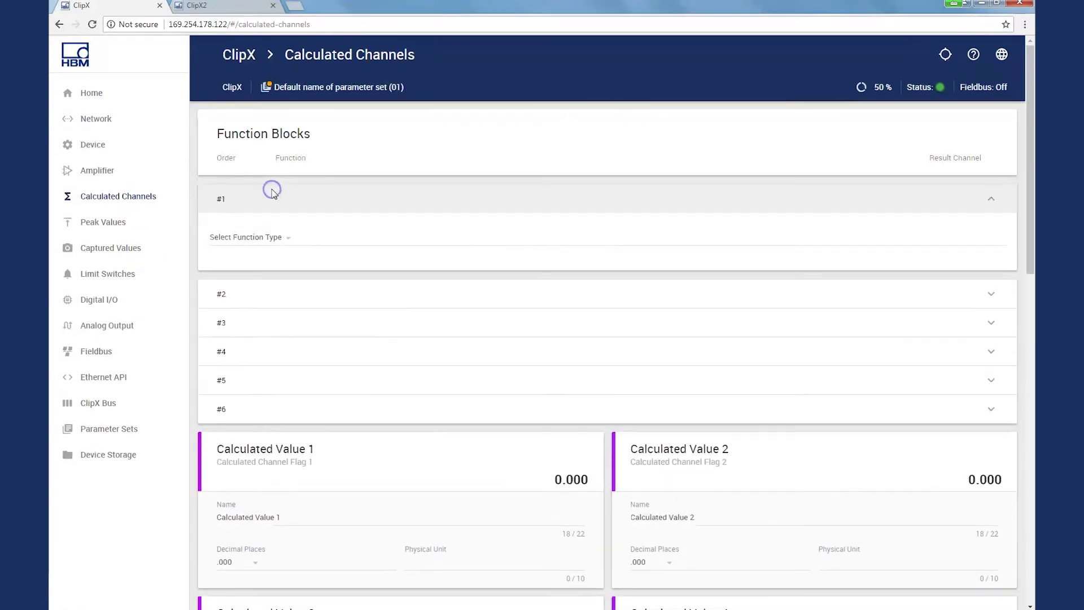
click(270, 237)
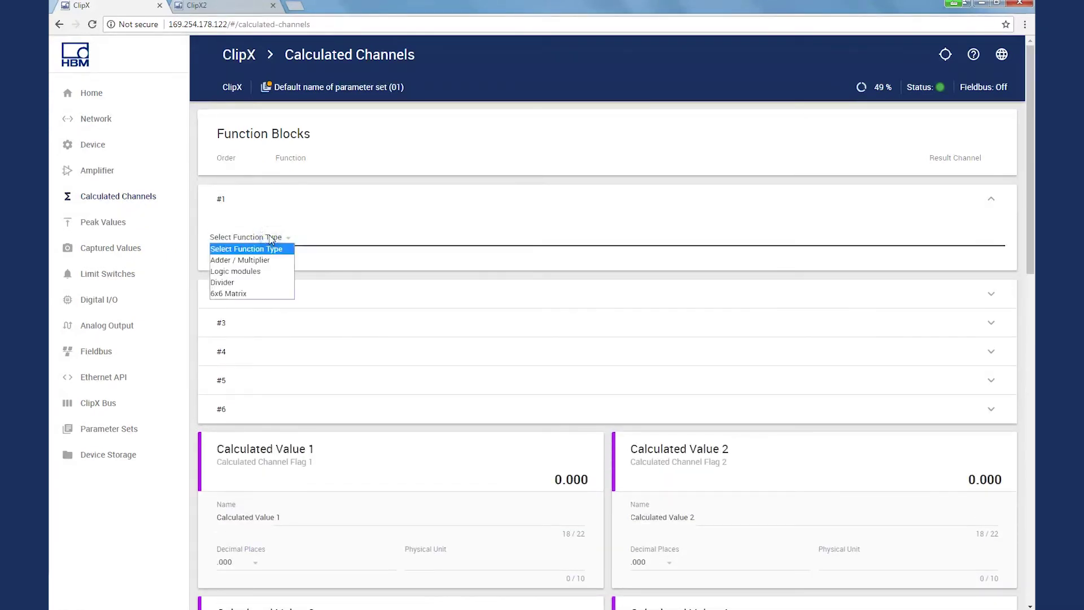
click(264, 260)
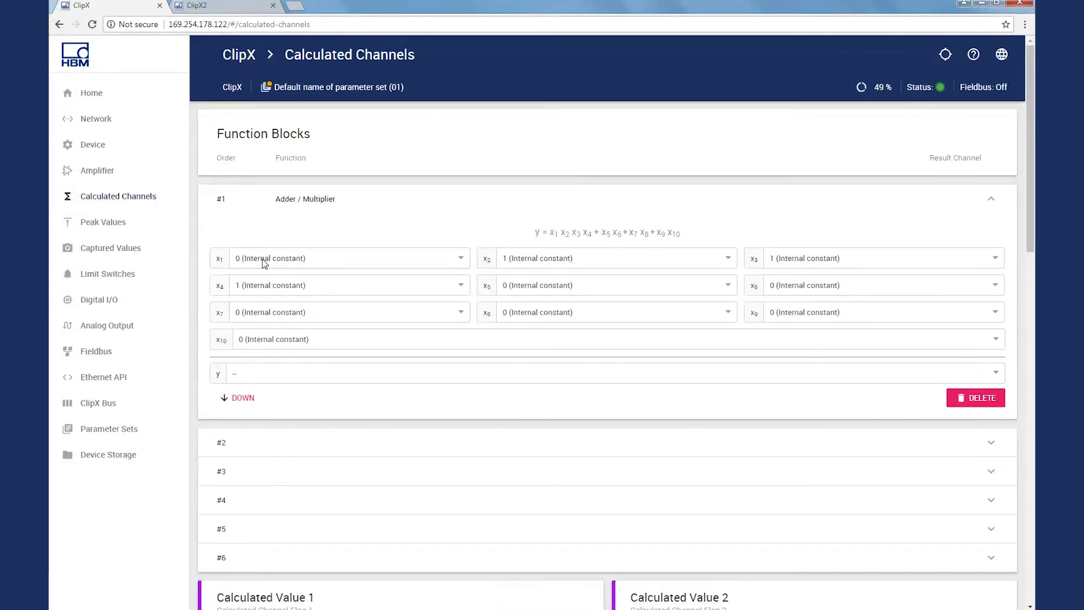
Feed x1 Bus Value 1, x5 Bus Value 2, x6 constant 1, output Calculated Channel 1
click(262, 260)
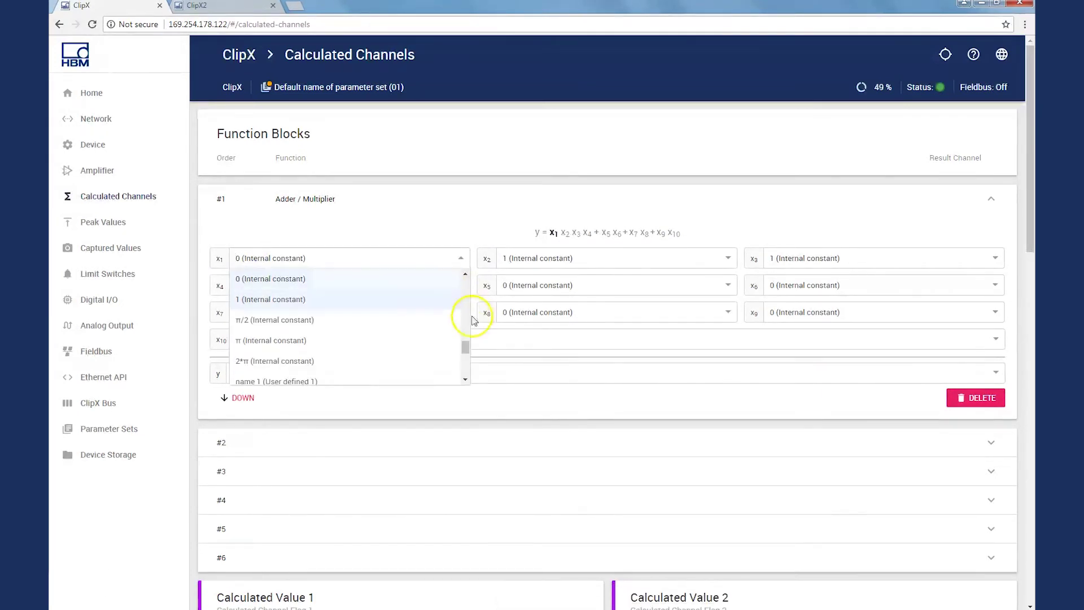
drag(466, 342, 466, 308)
click(341, 274)
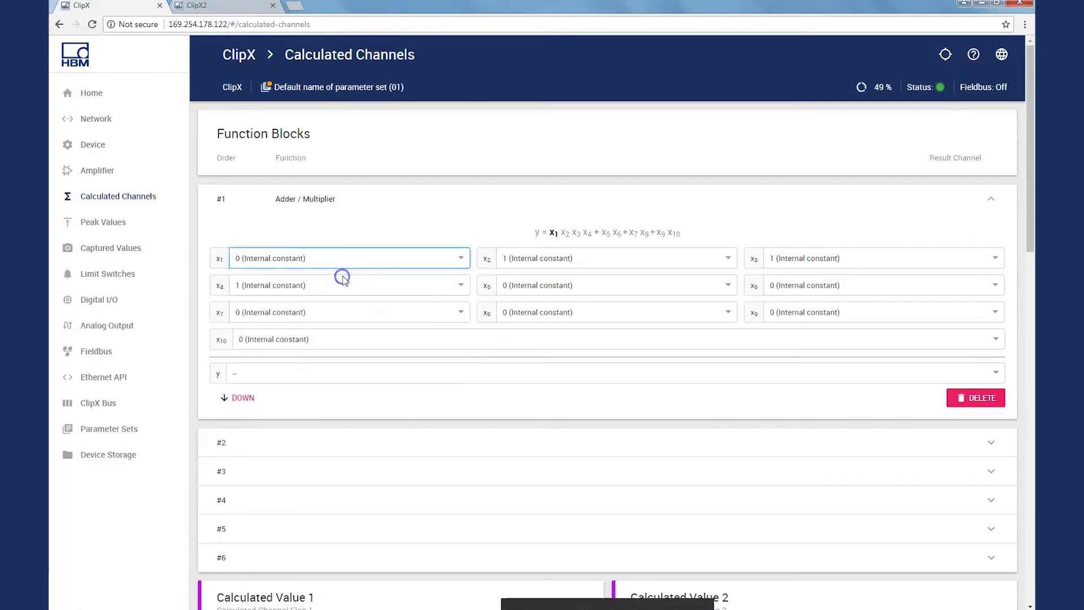
click(518, 285)
scroll(531, 345, down, 5)
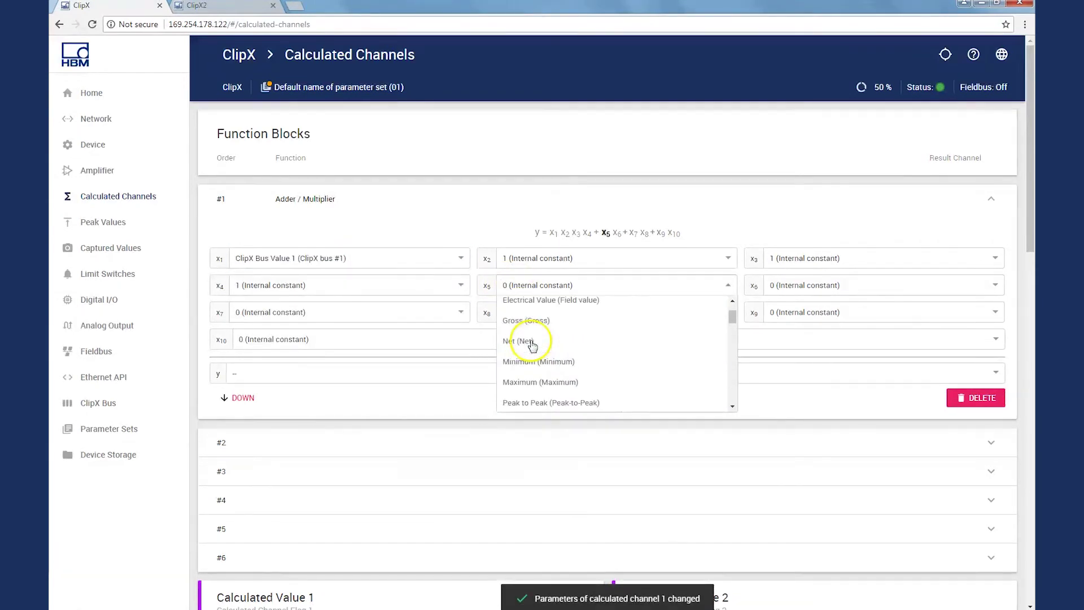
scroll(532, 346, down, 3)
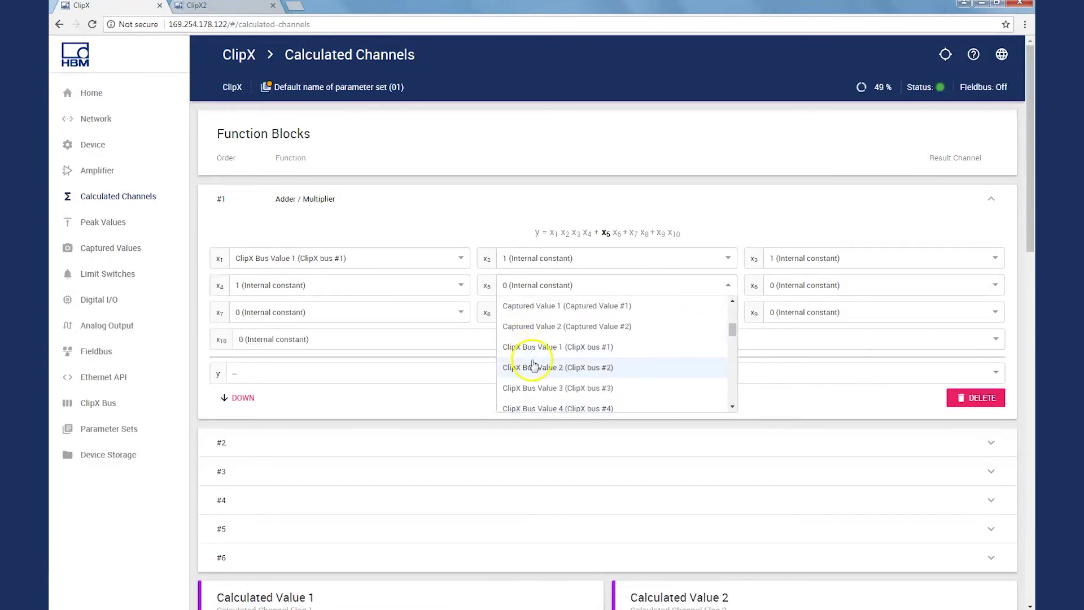
click(533, 368)
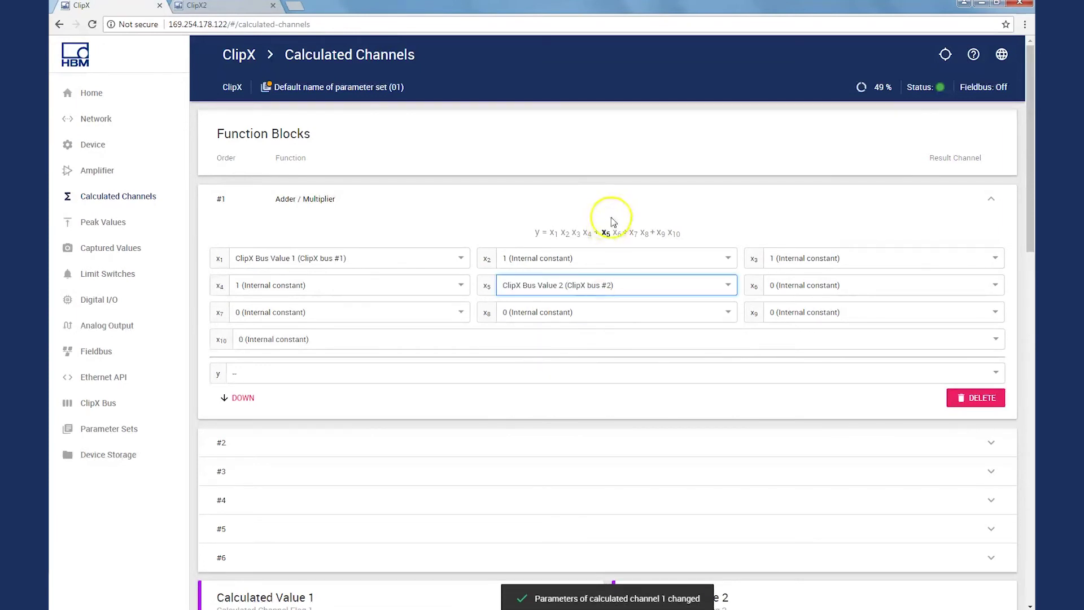
click(783, 291)
click(782, 324)
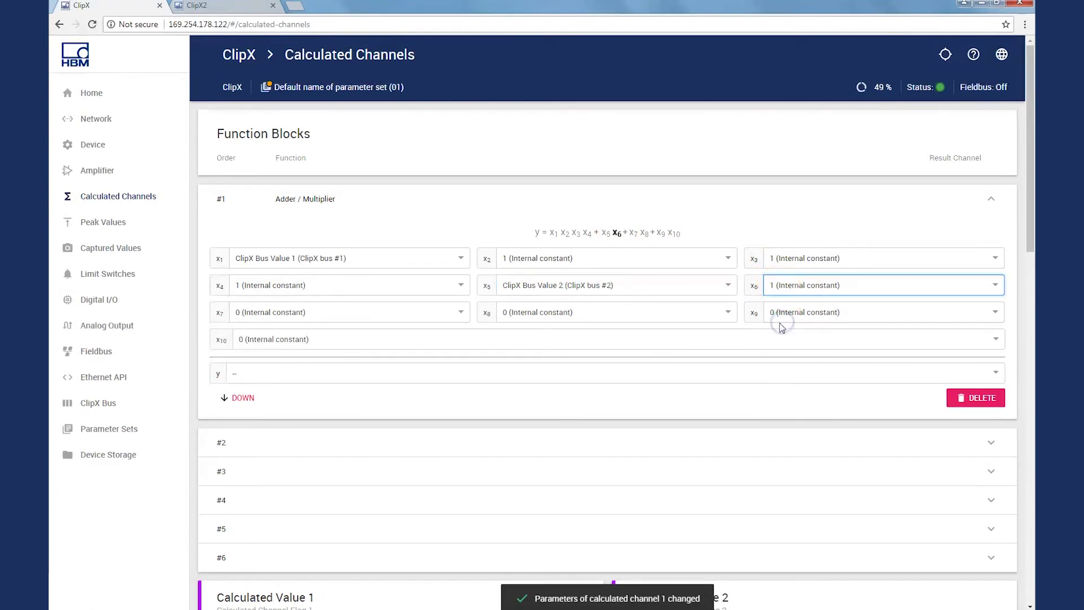
click(303, 381)
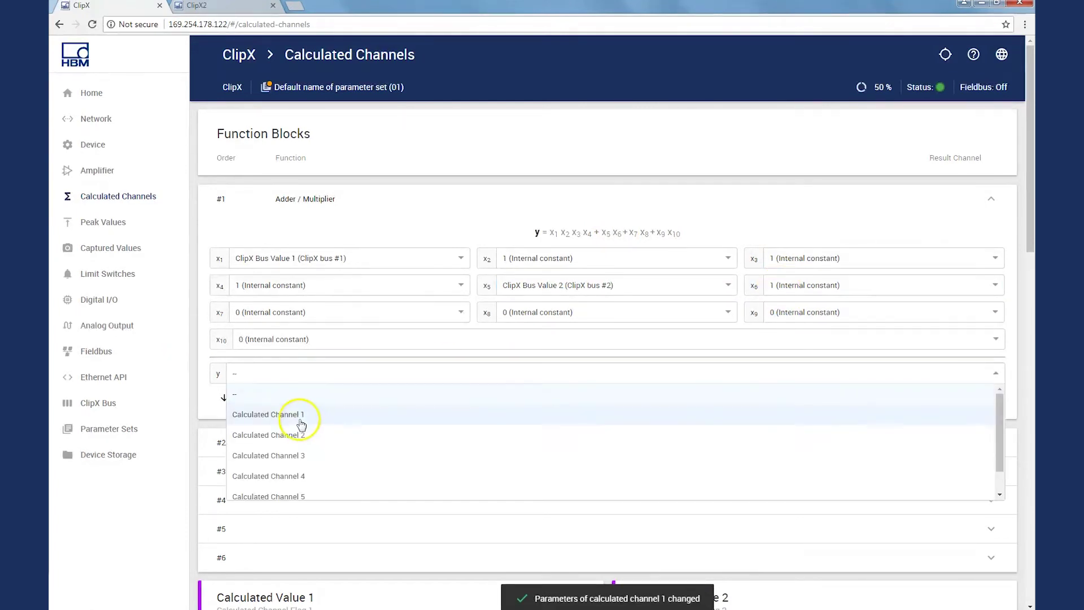
click(296, 414)
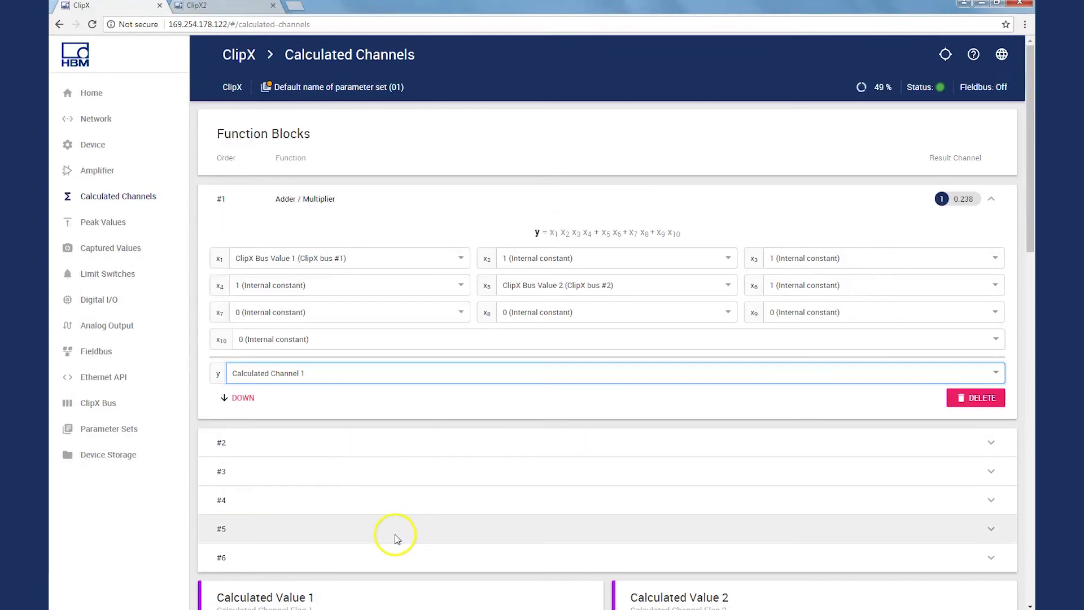
Name Calculated Value 1 'sum' with unit N and check it on Home
scroll(393, 530, down, 3)
drag(293, 492, 227, 489)
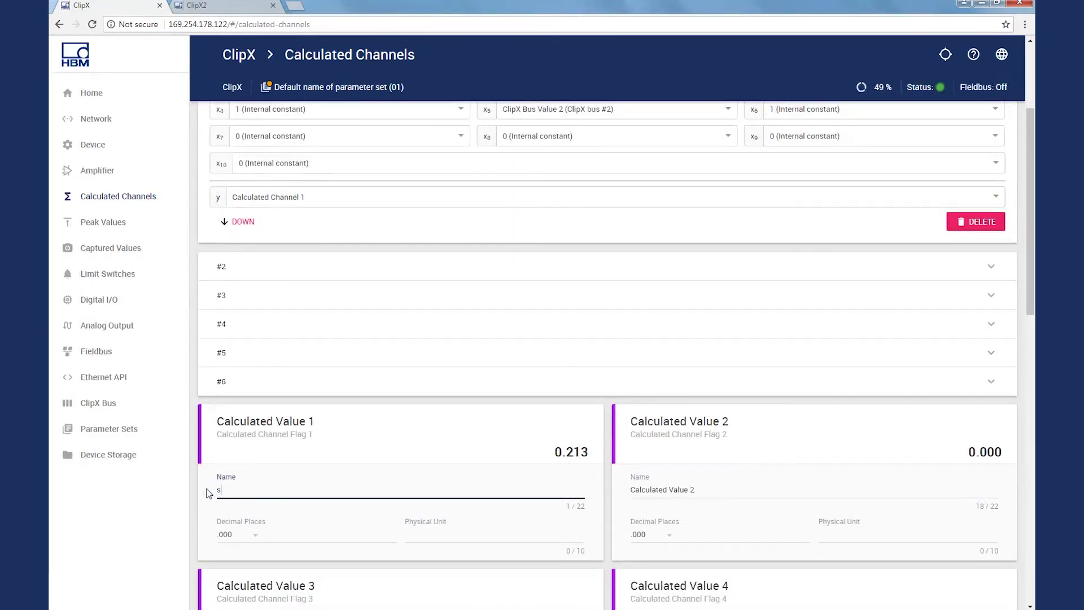
text(sum)
click(472, 532)
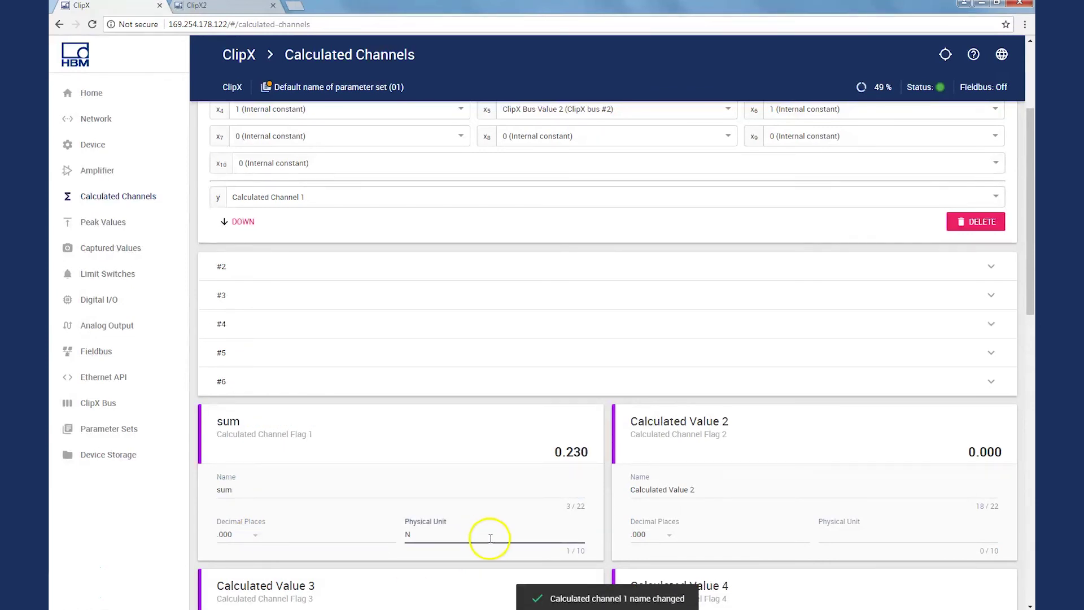
click(423, 494)
click(103, 95)
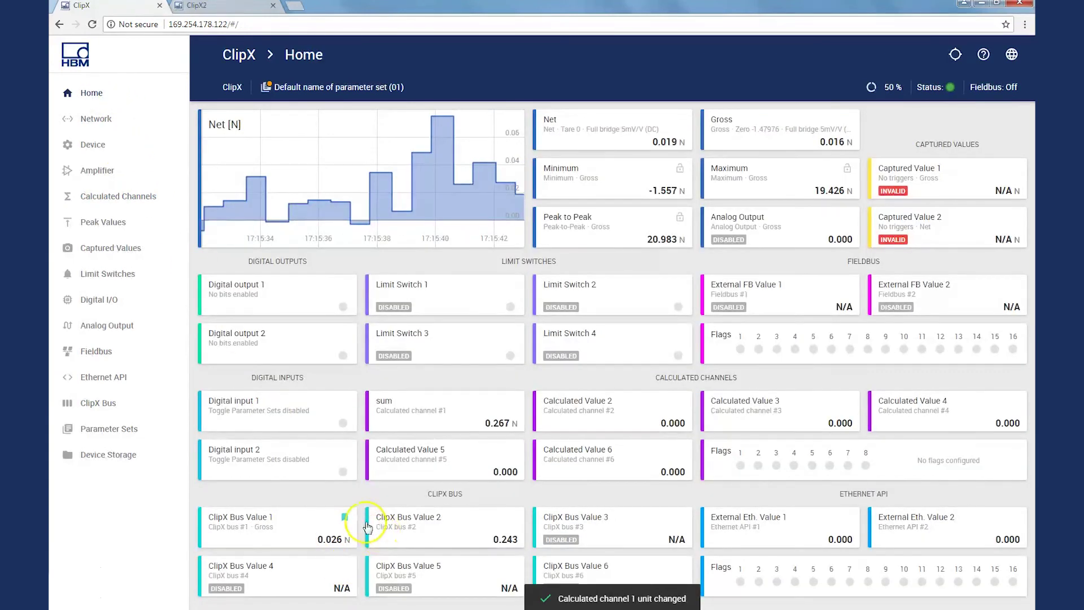